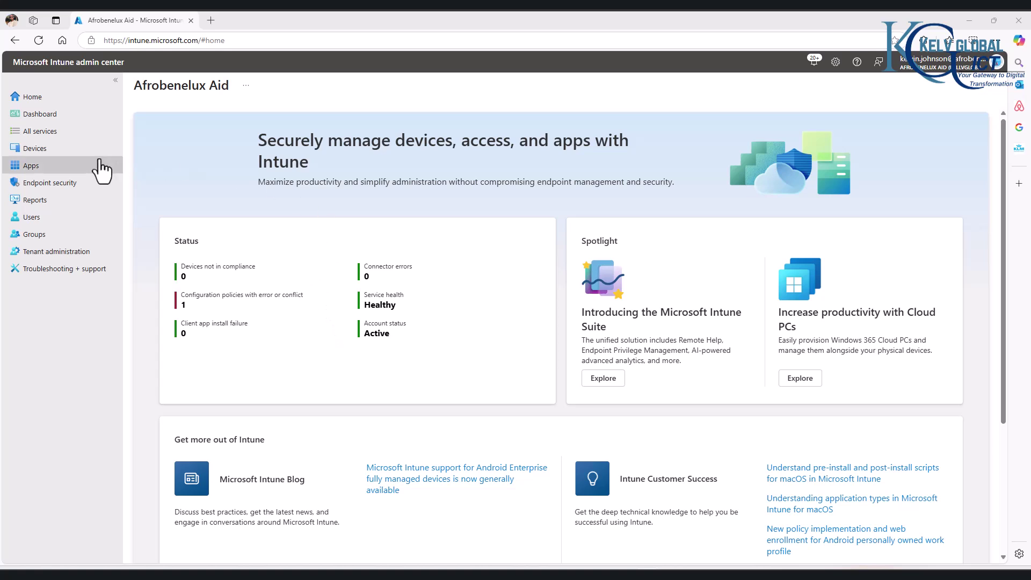
Start adding a Windows app of type Microsoft Store app (new)
click(57, 169)
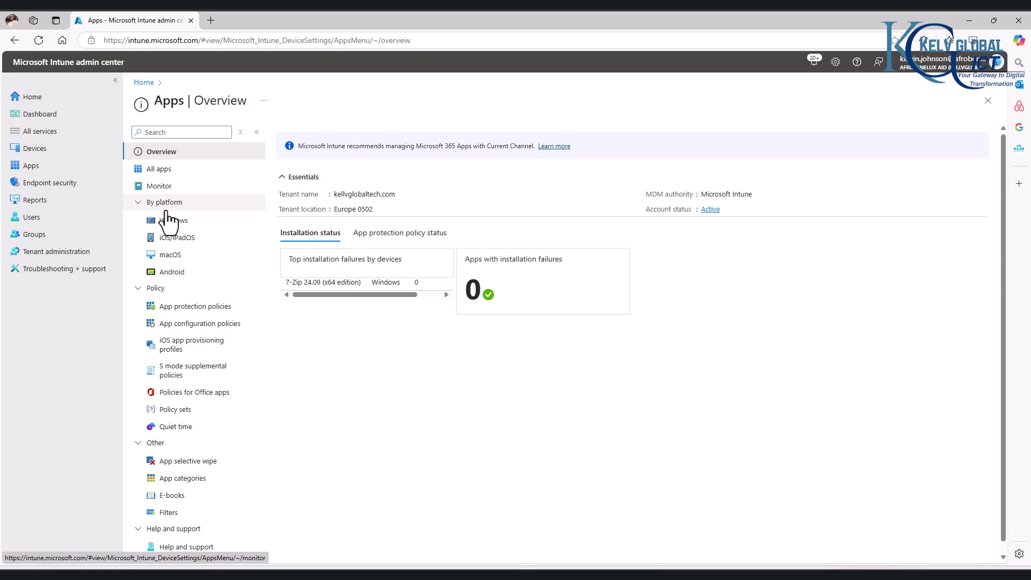
click(188, 221)
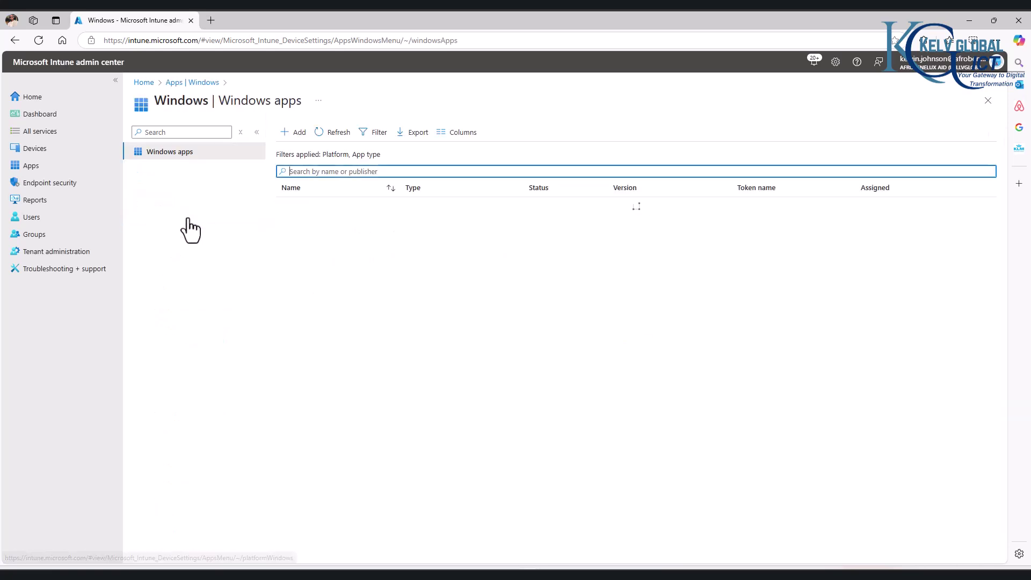
click(299, 134)
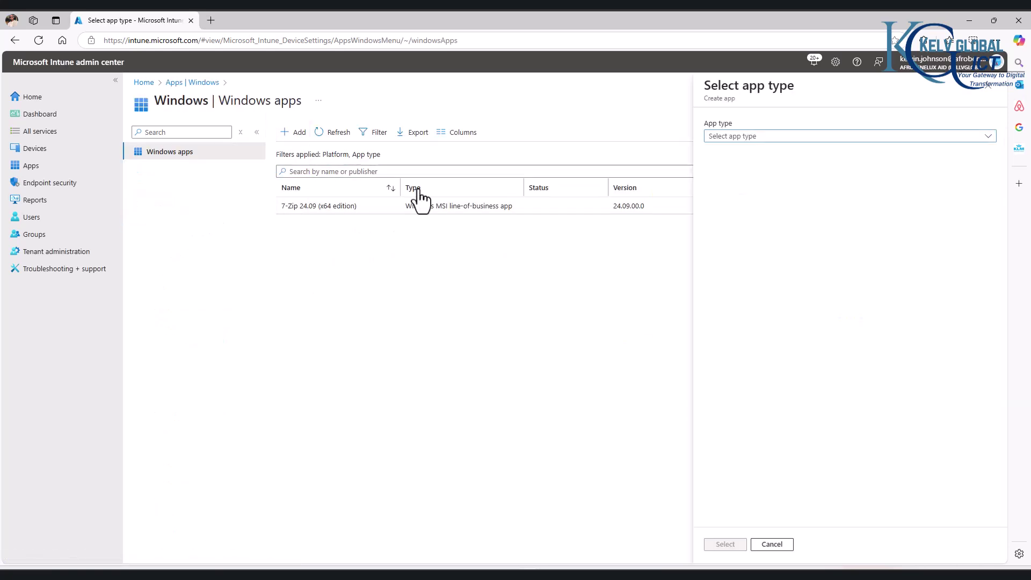
click(754, 138)
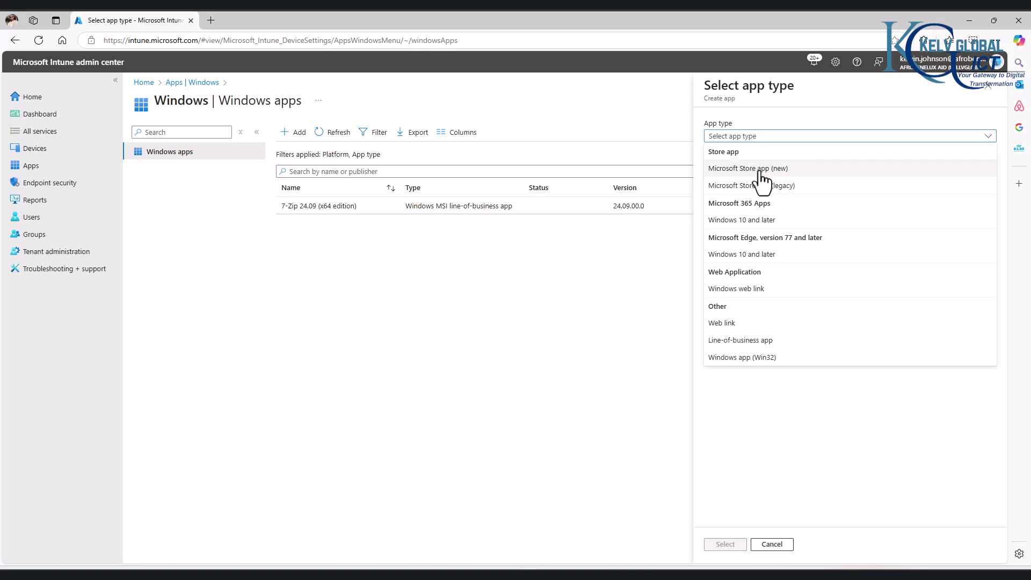
click(758, 171)
click(732, 543)
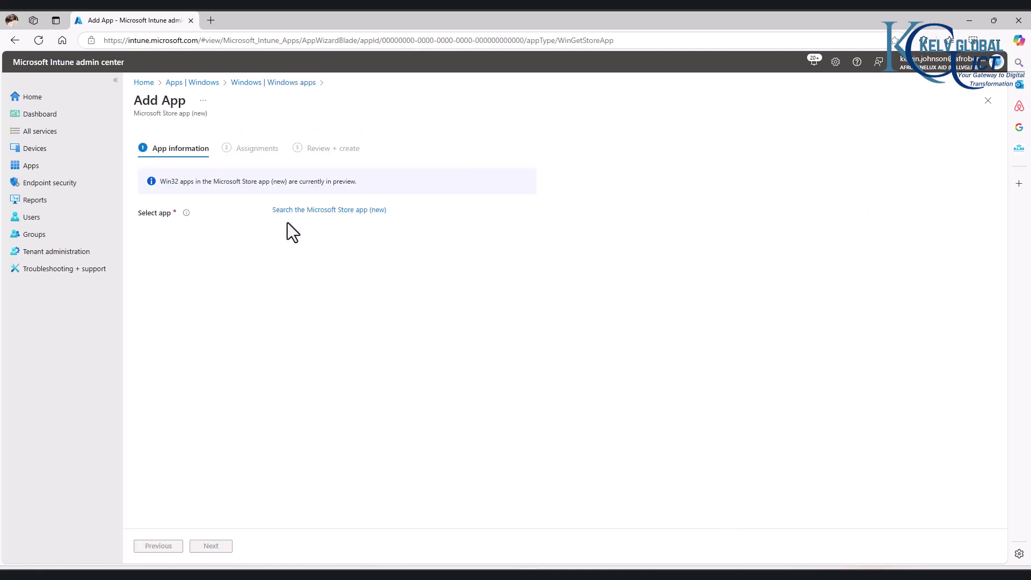
Search the Microsoft Store for 'company por' and pick the Company Portal result
click(301, 210)
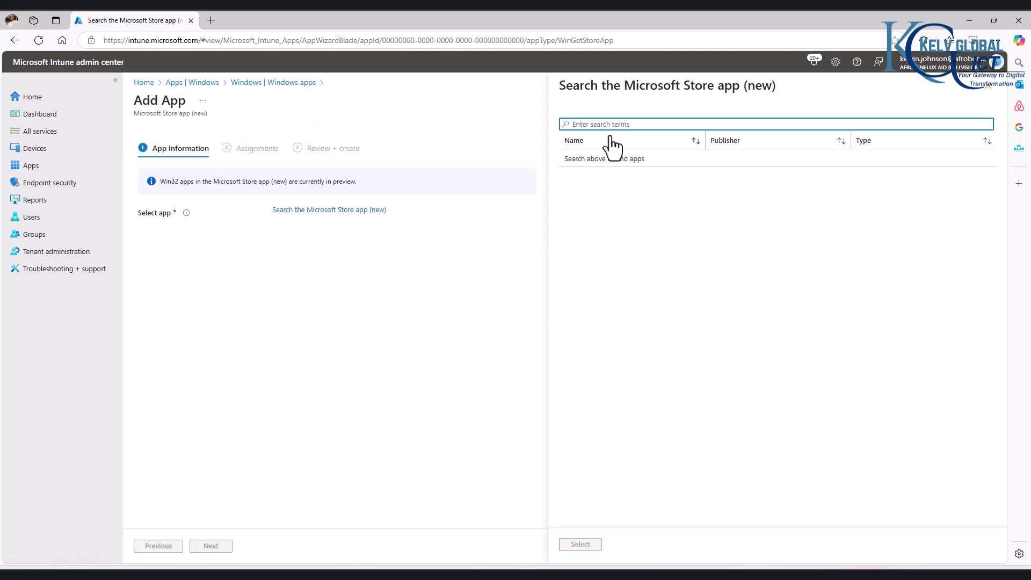
click(613, 124)
text(company po)
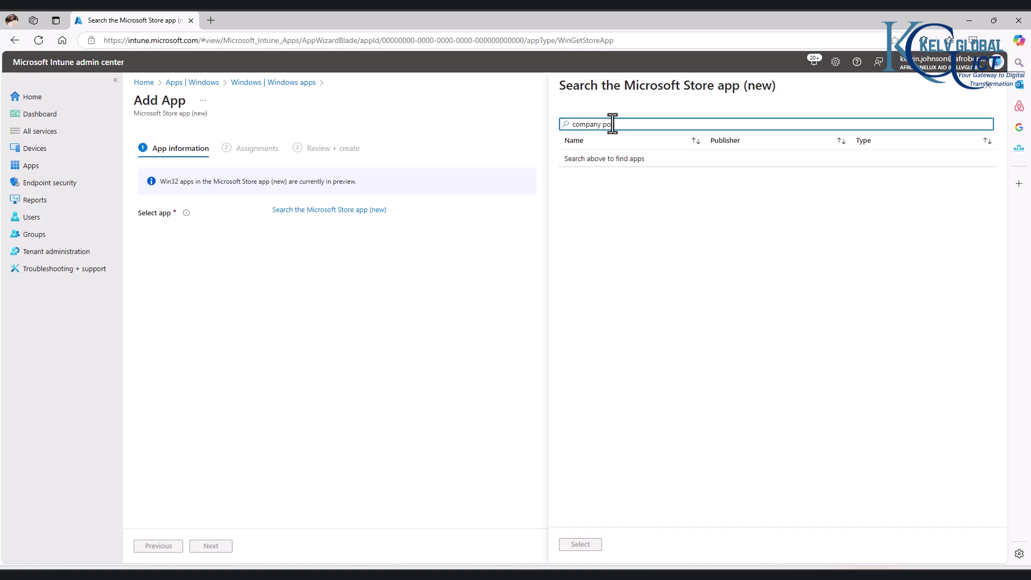
text(r)
click(631, 161)
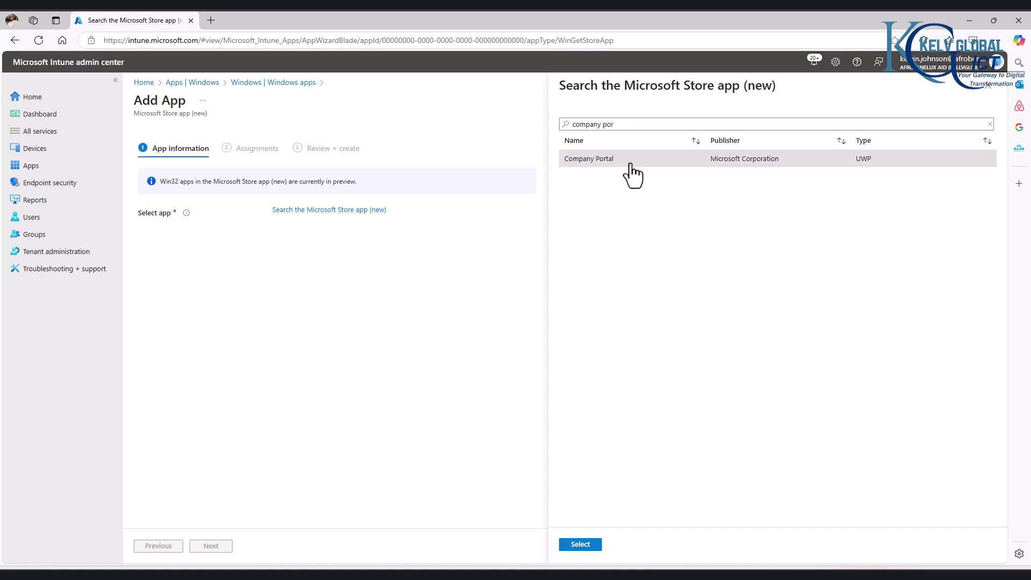
Confirm Company Portal, set its category to Business, and continue to Assignments
click(580, 545)
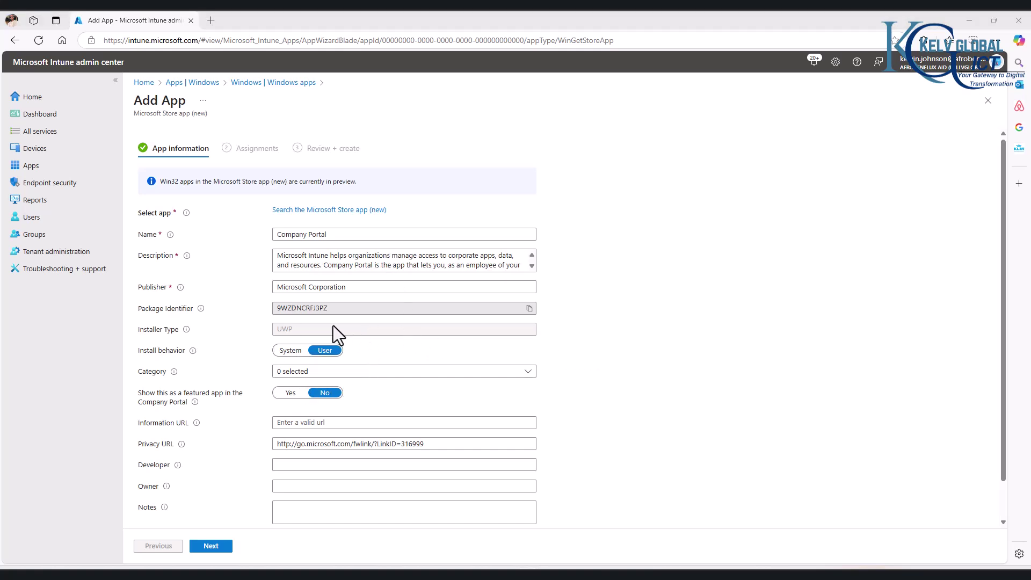
click(338, 372)
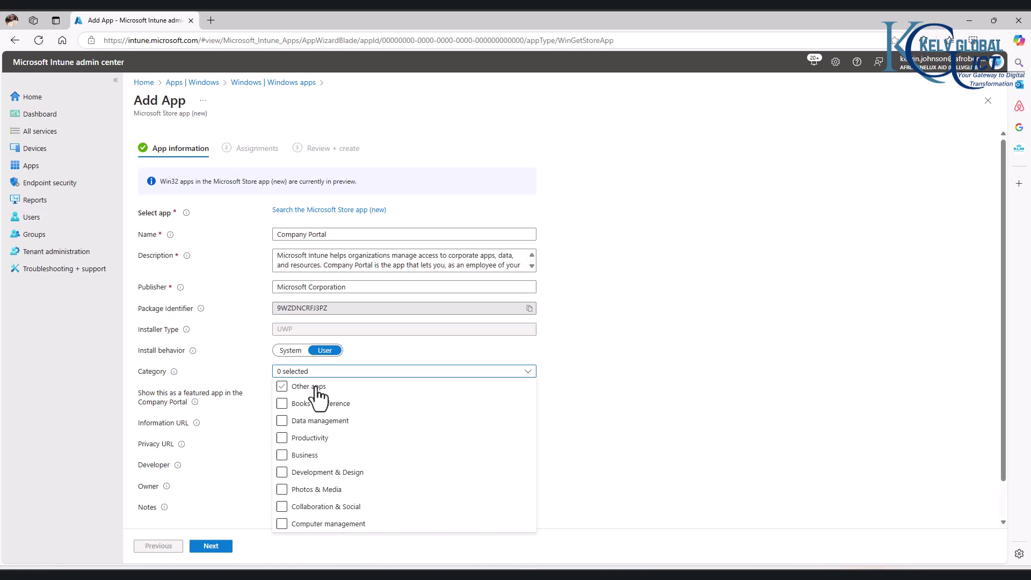
click(304, 456)
click(575, 461)
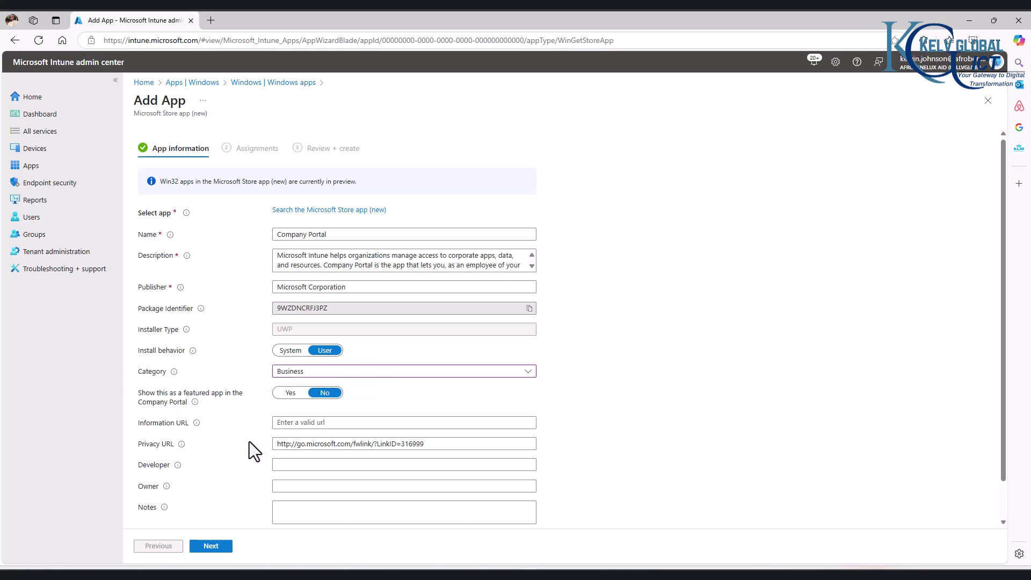
click(218, 546)
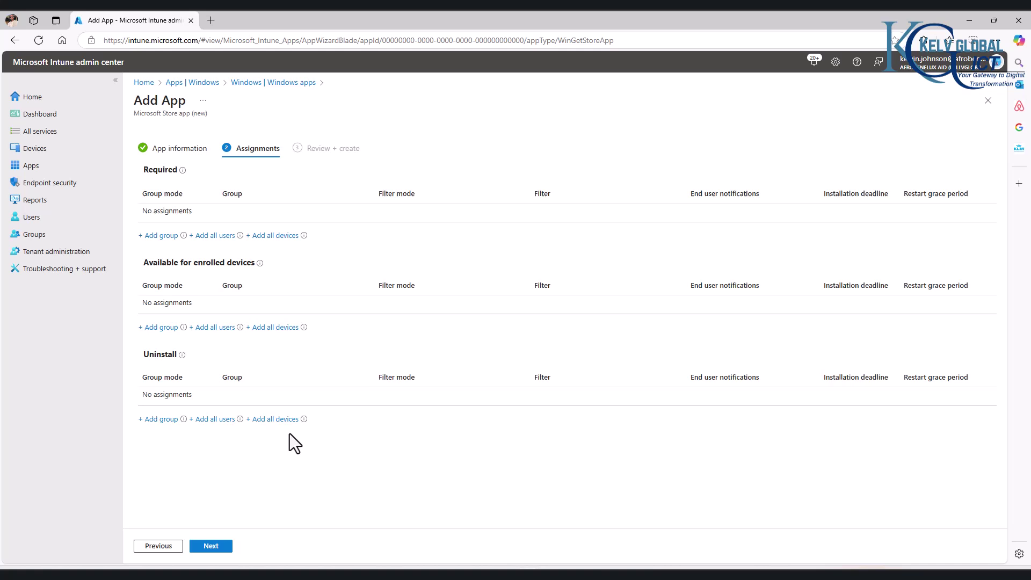
Make Company Portal required for the Client Windows group, then review and create the app
click(159, 237)
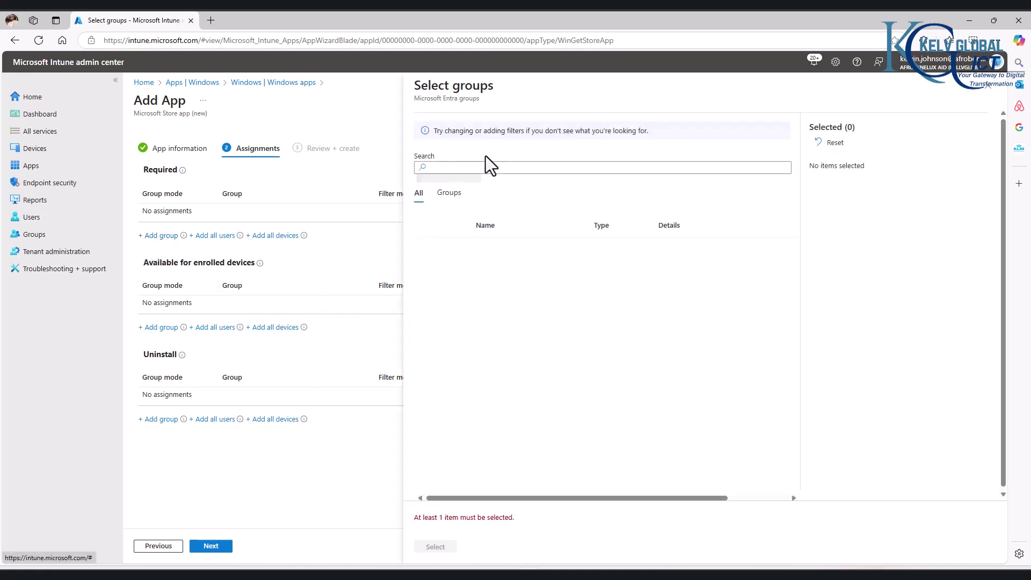
click(471, 167)
text(client)
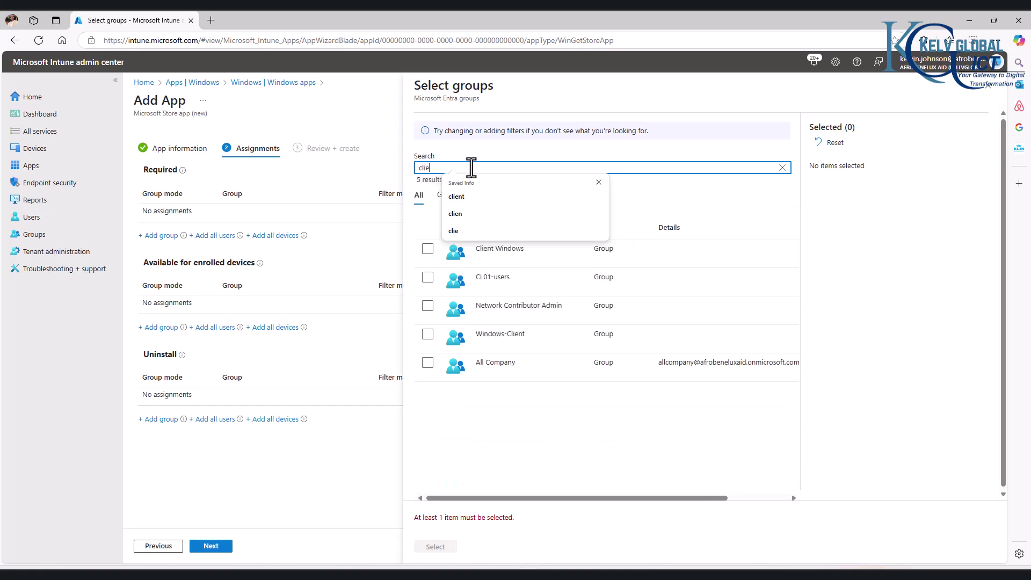
click(430, 249)
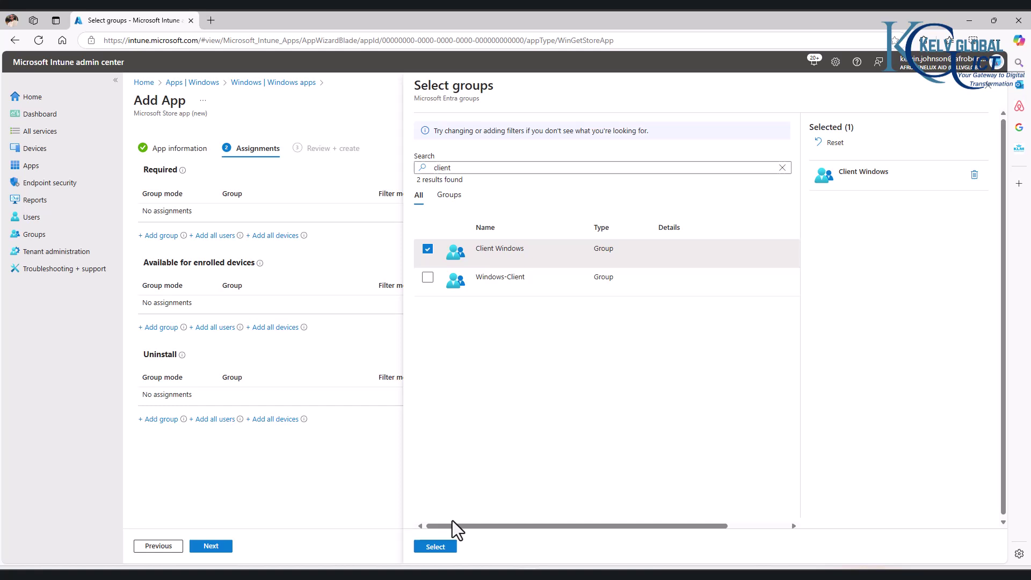
click(438, 545)
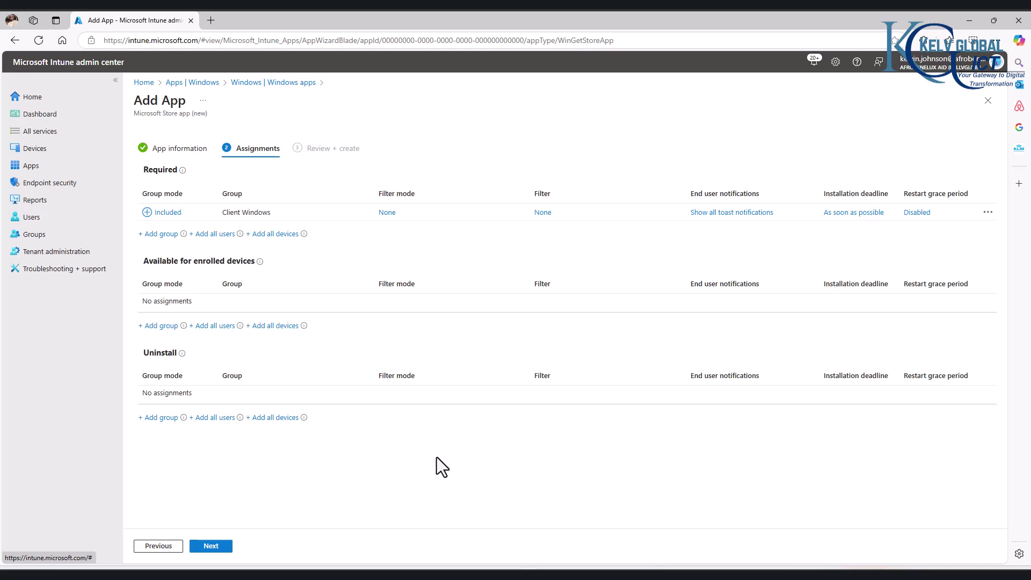
click(221, 548)
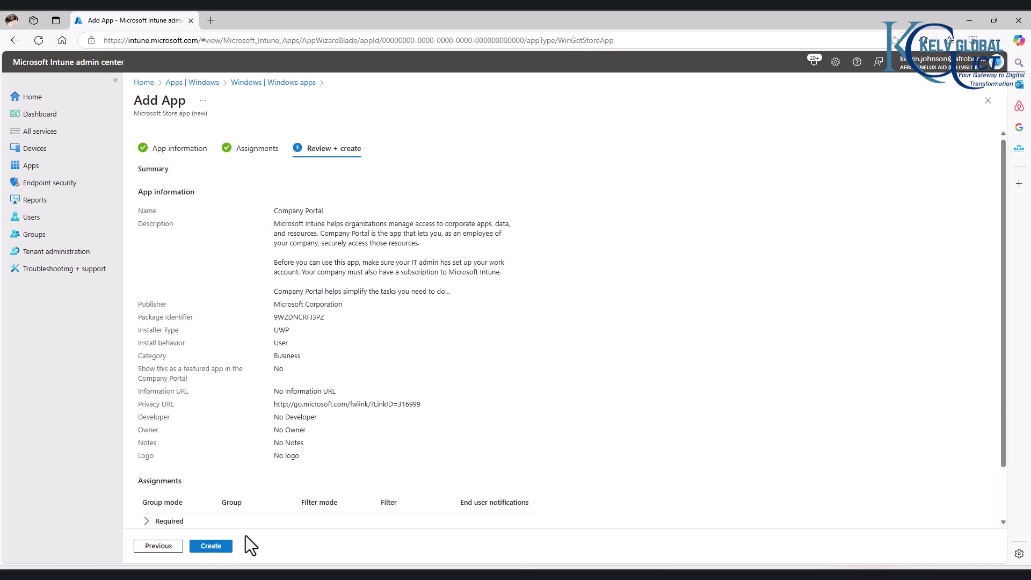
click(230, 547)
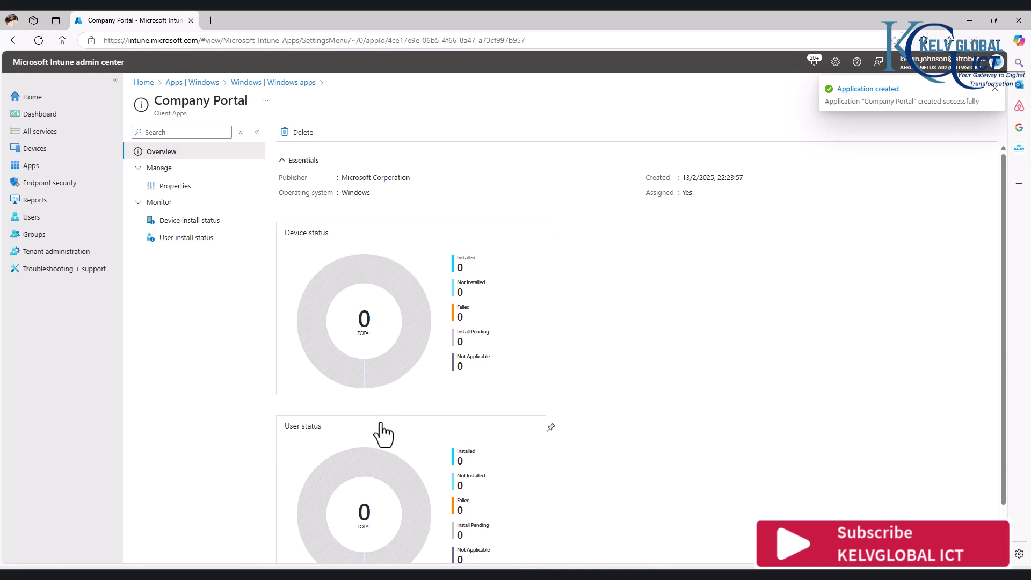
Send two confirmed sync requests to Windows device C0001
click(39, 148)
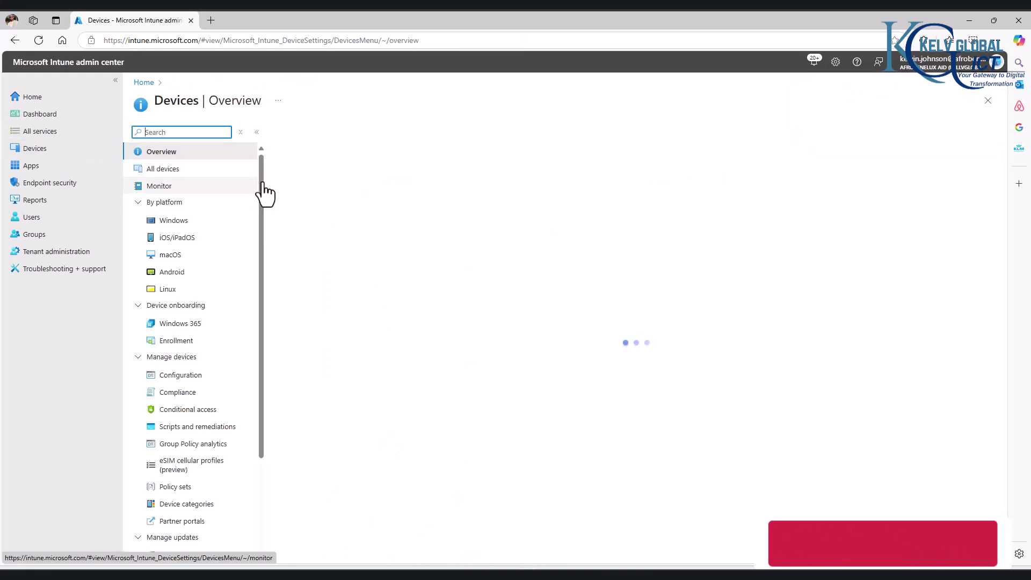
click(322, 190)
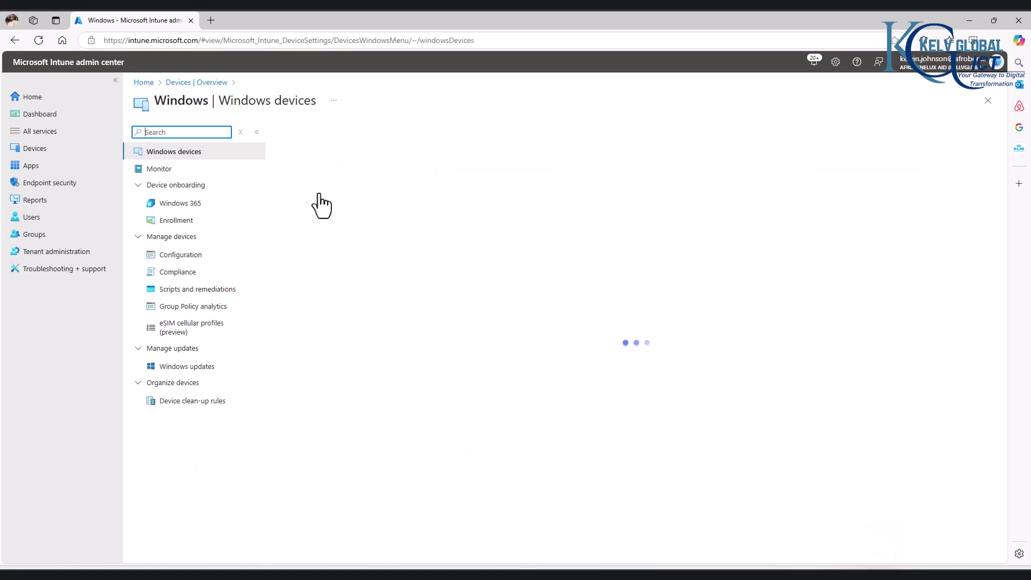
click(292, 224)
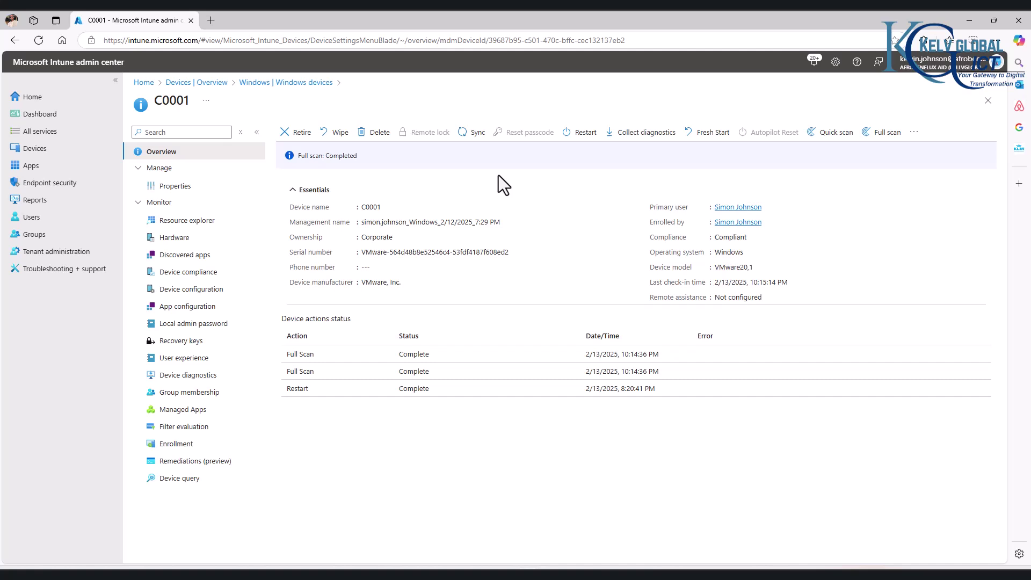
click(472, 132)
click(294, 201)
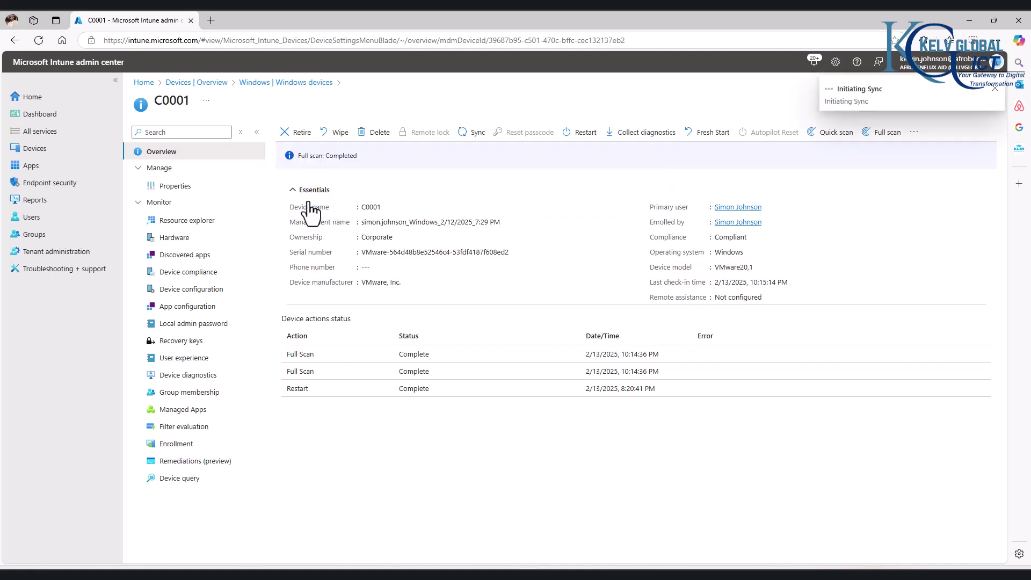
click(468, 135)
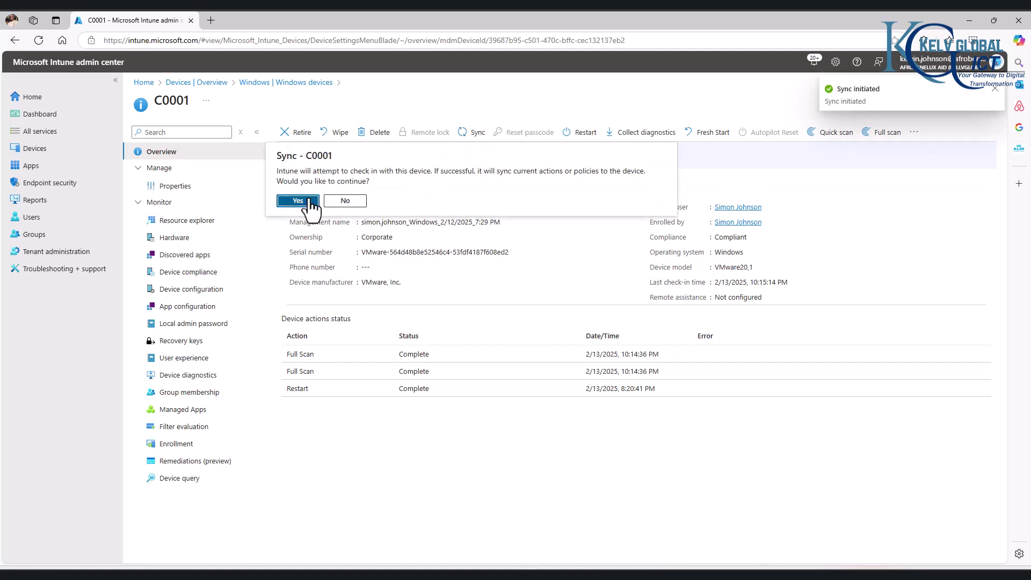
click(308, 200)
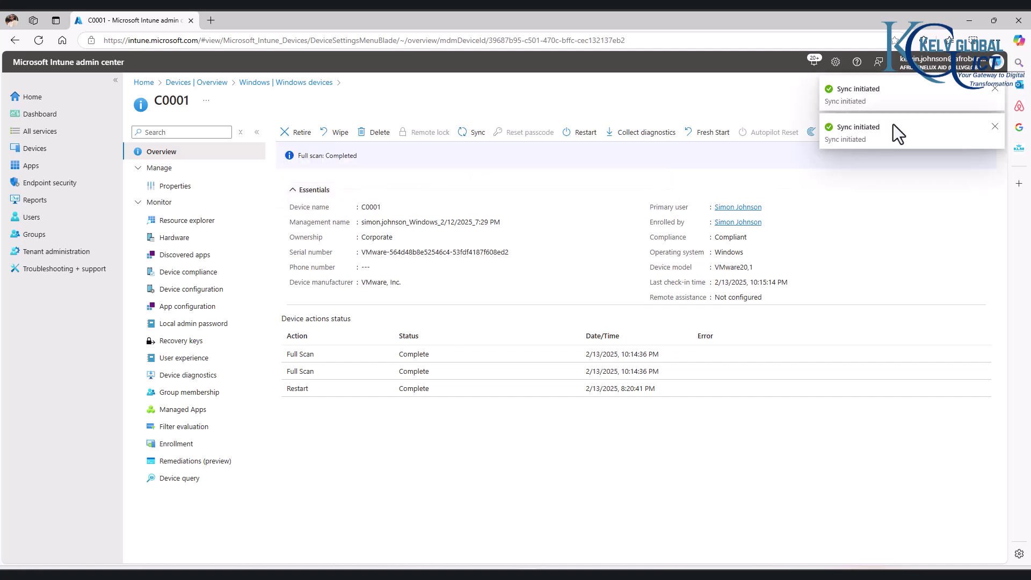
Send two confirmed sync requests to device K0001 and dismiss the sync notifications
click(22, 45)
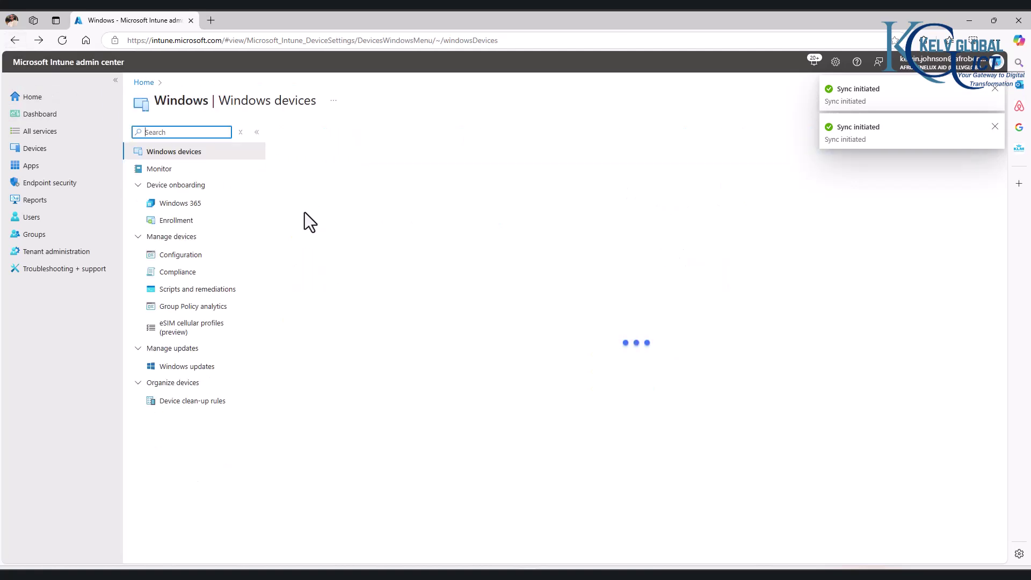
click(292, 239)
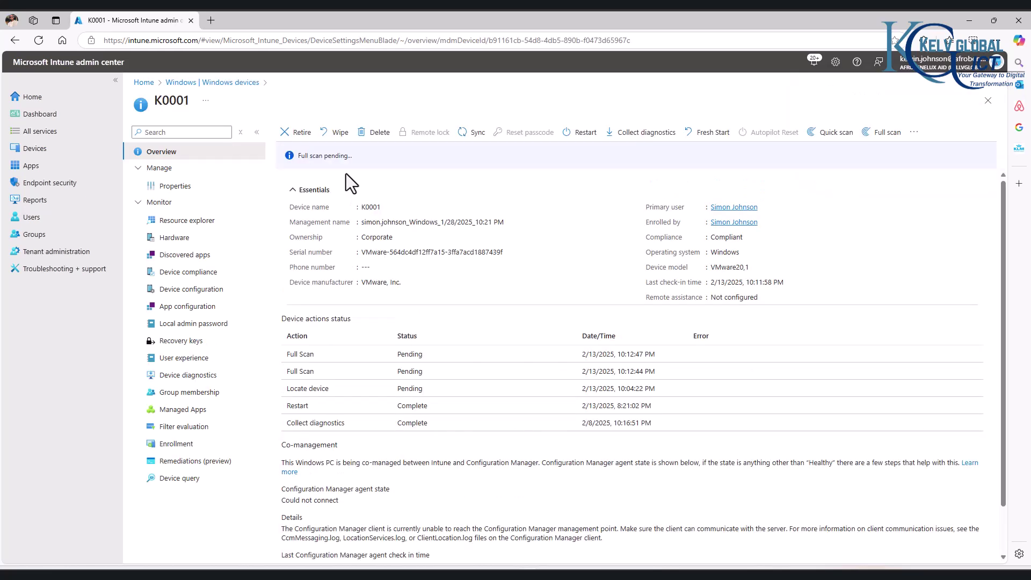
click(473, 132)
click(297, 200)
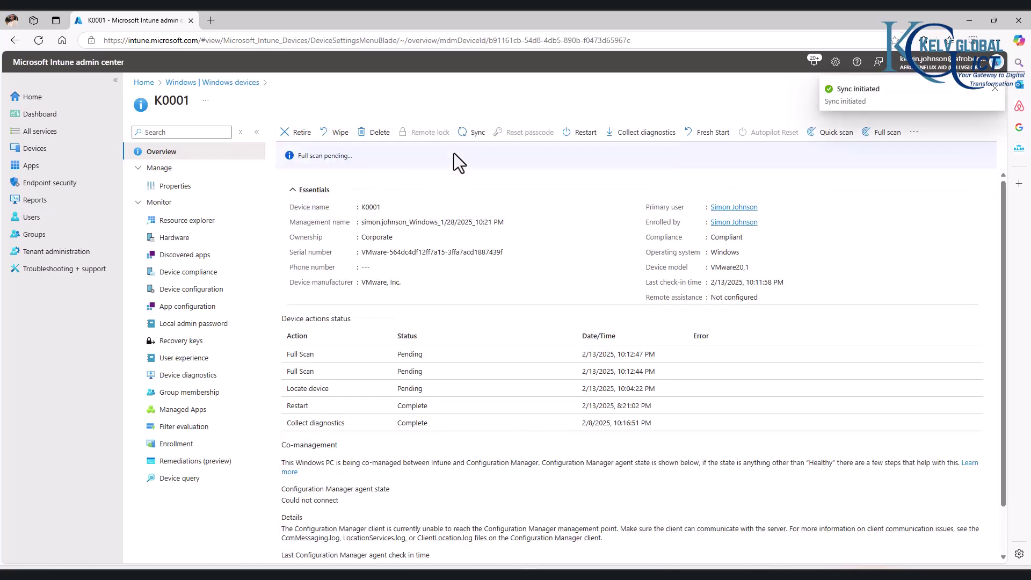
click(473, 132)
click(298, 200)
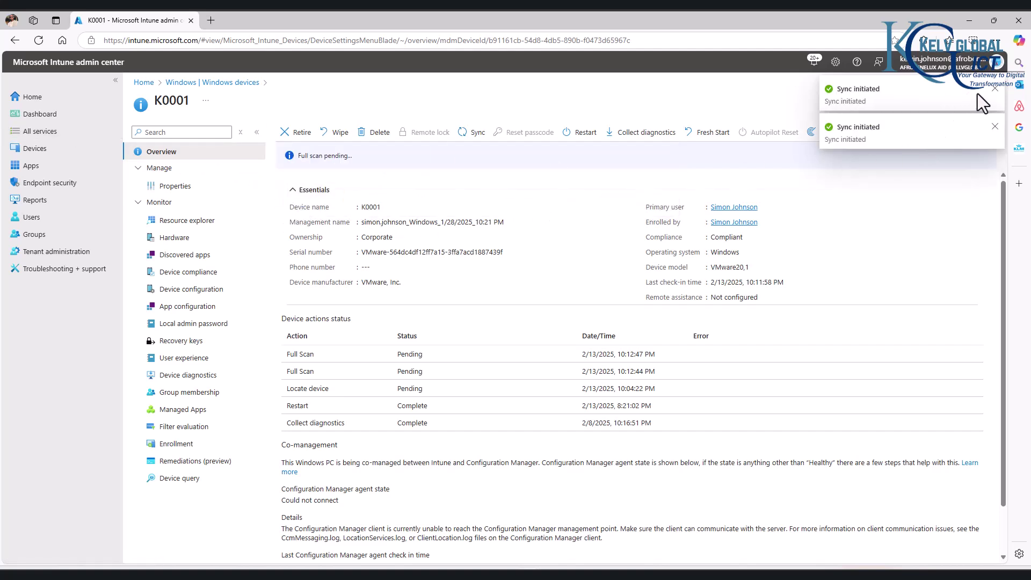
click(994, 89)
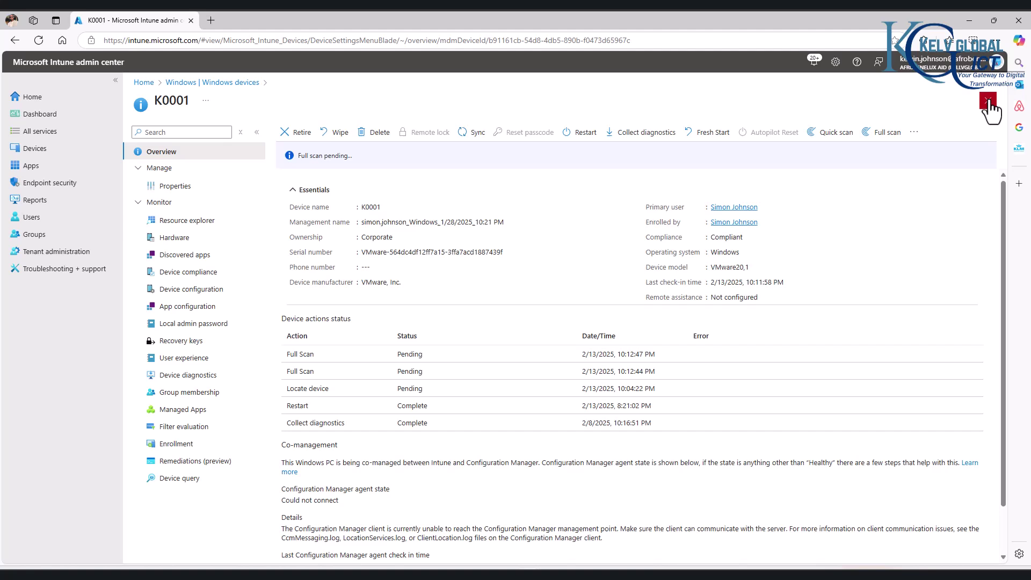
click(989, 101)
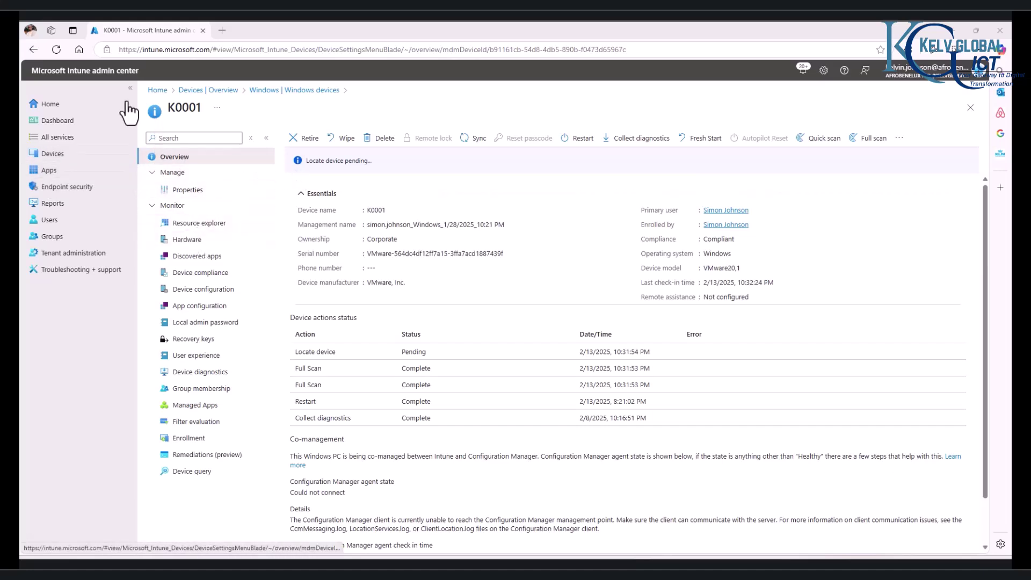
Check Company Portal's installation details in C0001's Managed Apps, then switch to the C0001 VM
click(34, 49)
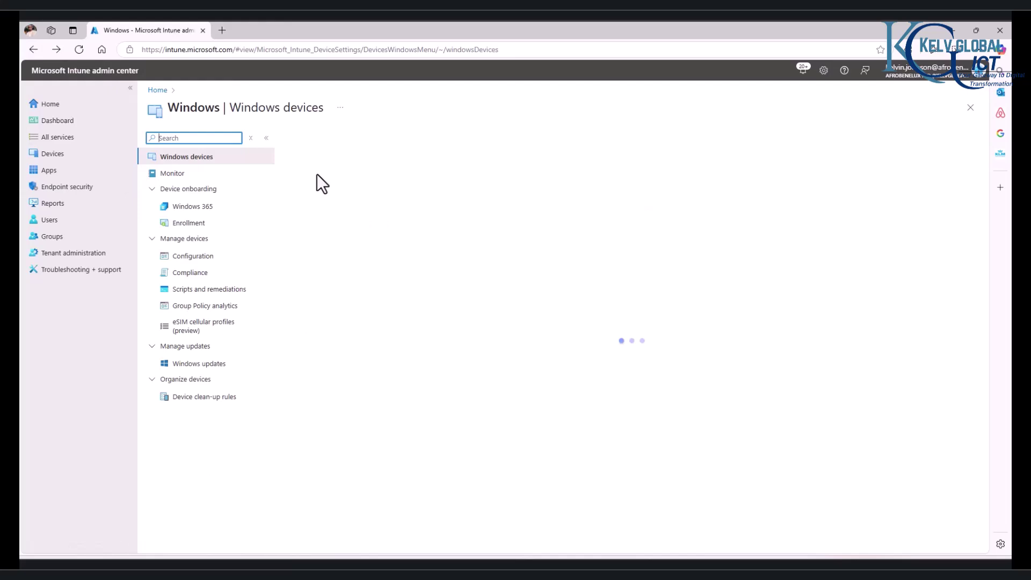
click(299, 224)
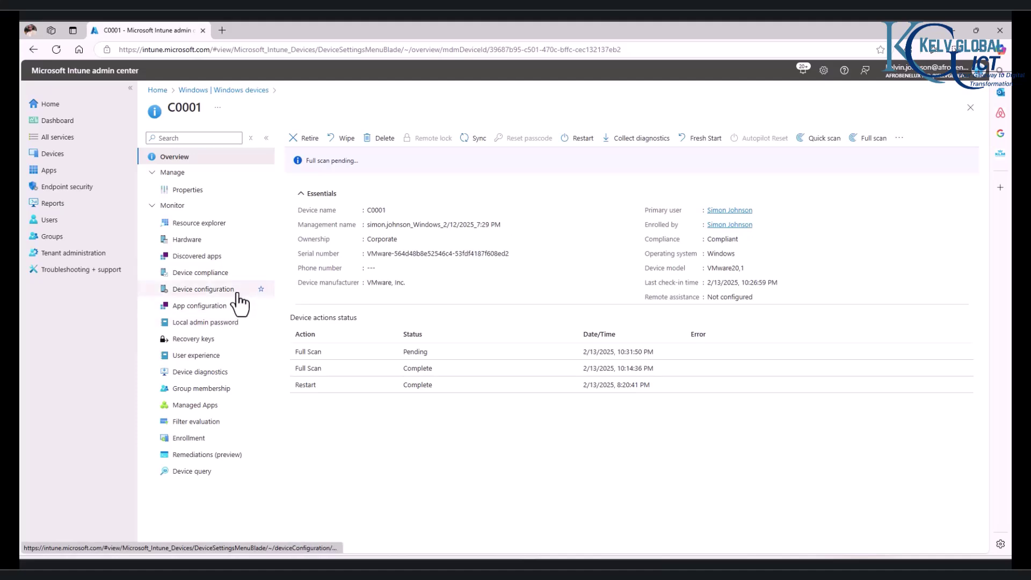
click(203, 411)
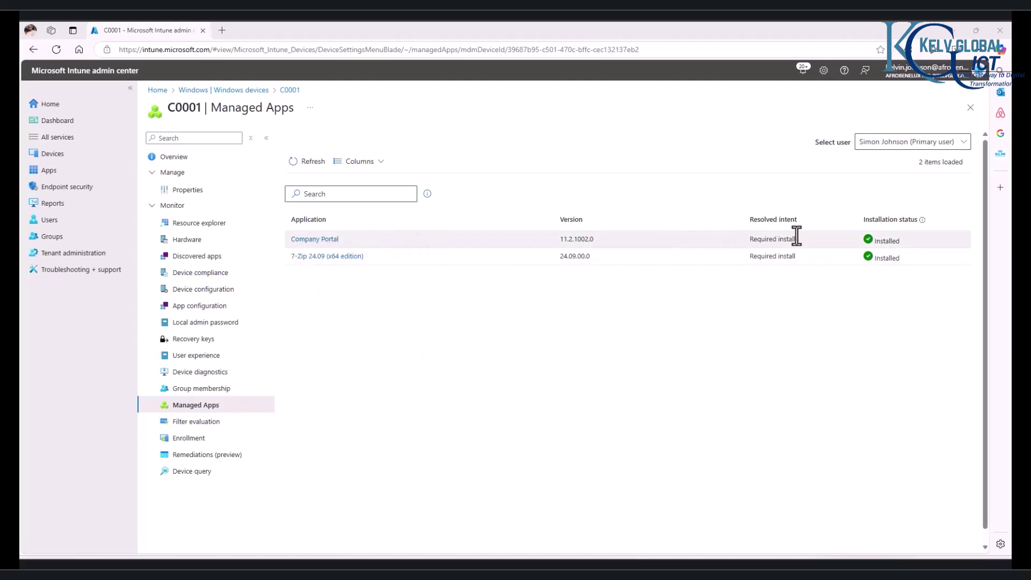
click(325, 239)
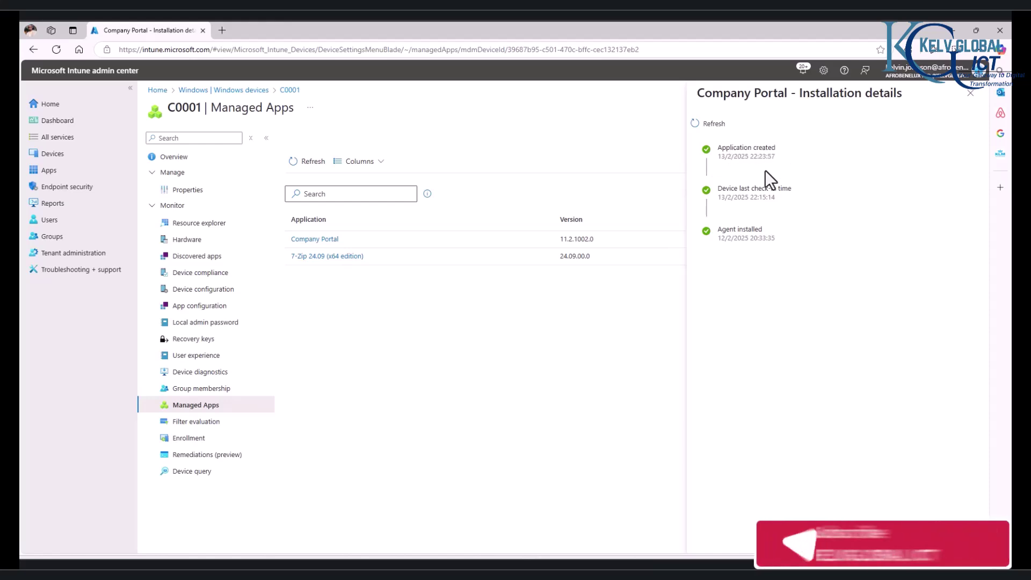
click(969, 93)
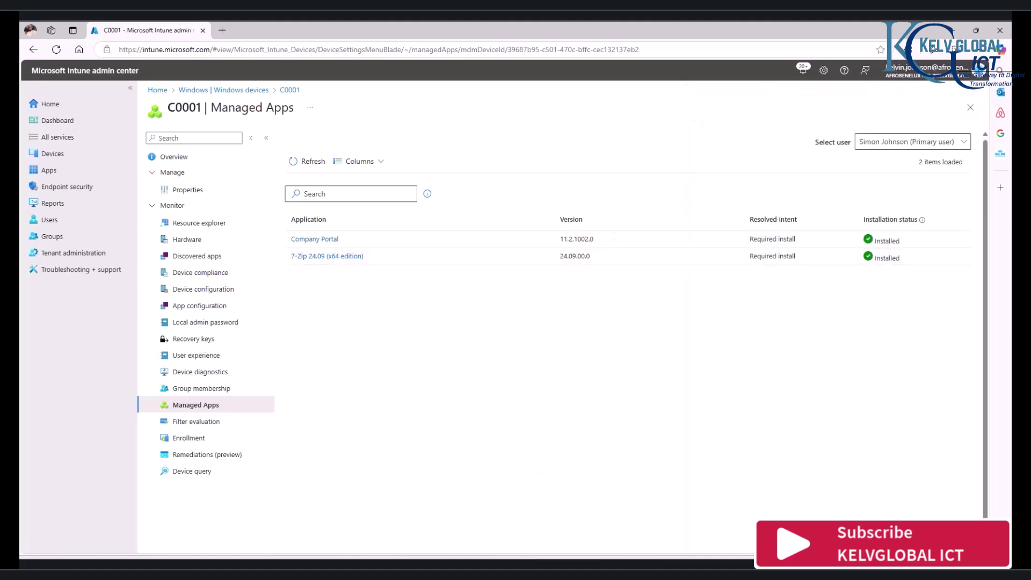
click(687, 494)
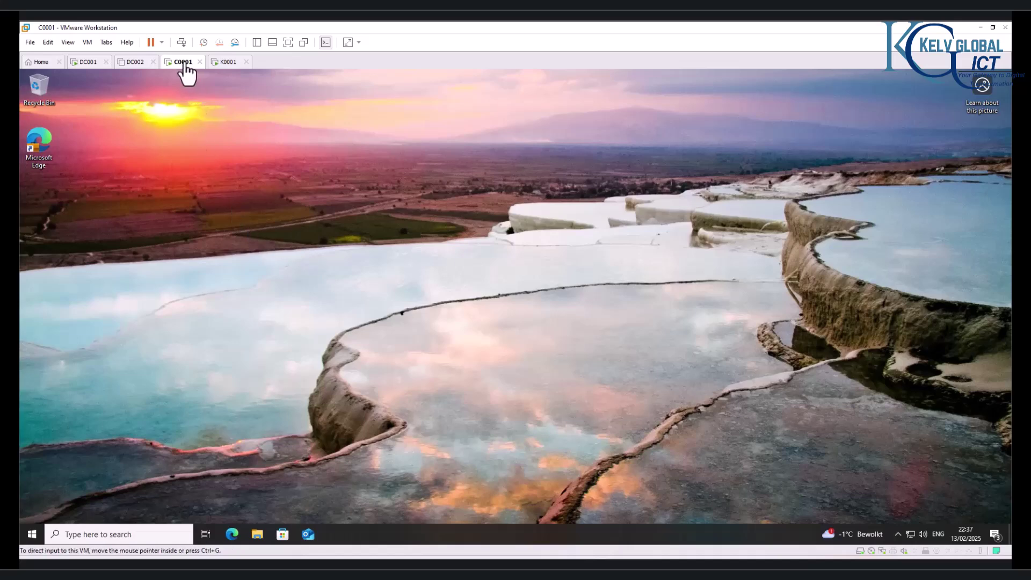
Launch Company Portal from the Recently added list in the VM's Start menu
click(32, 534)
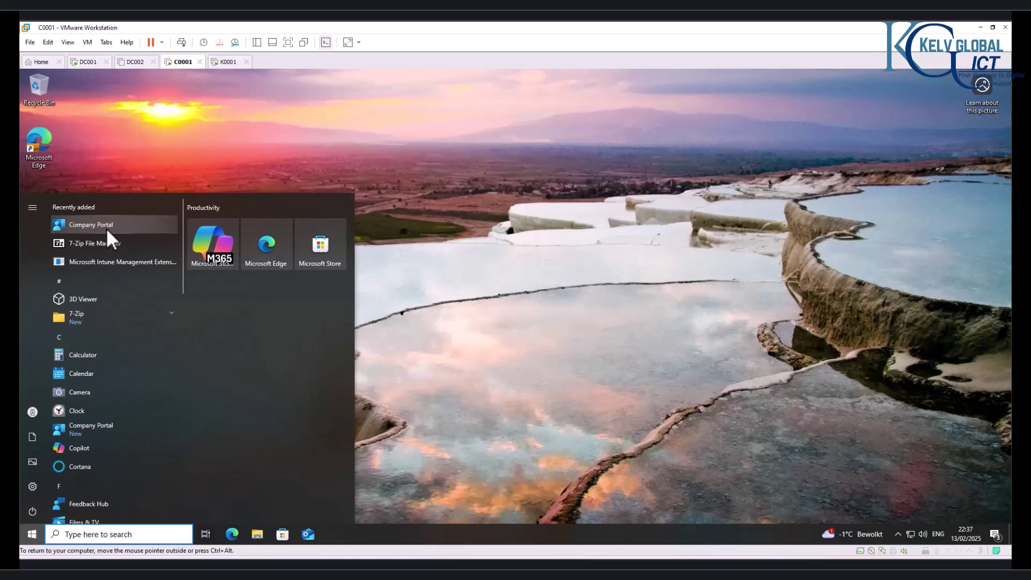
click(105, 226)
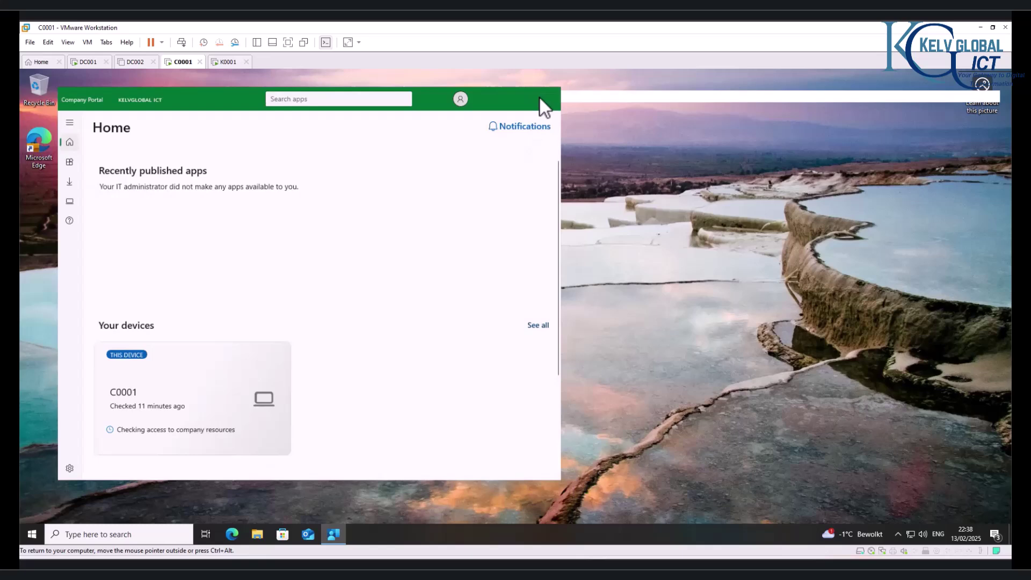
Maximize Company Portal, check installed apps under Downloads & updates, then view the Apps page
click(538, 94)
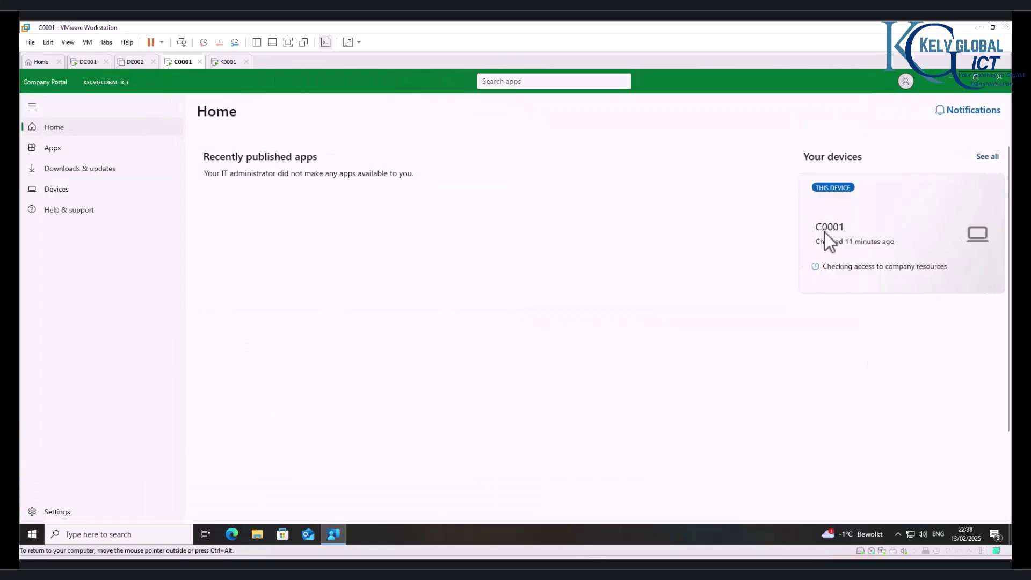
click(102, 170)
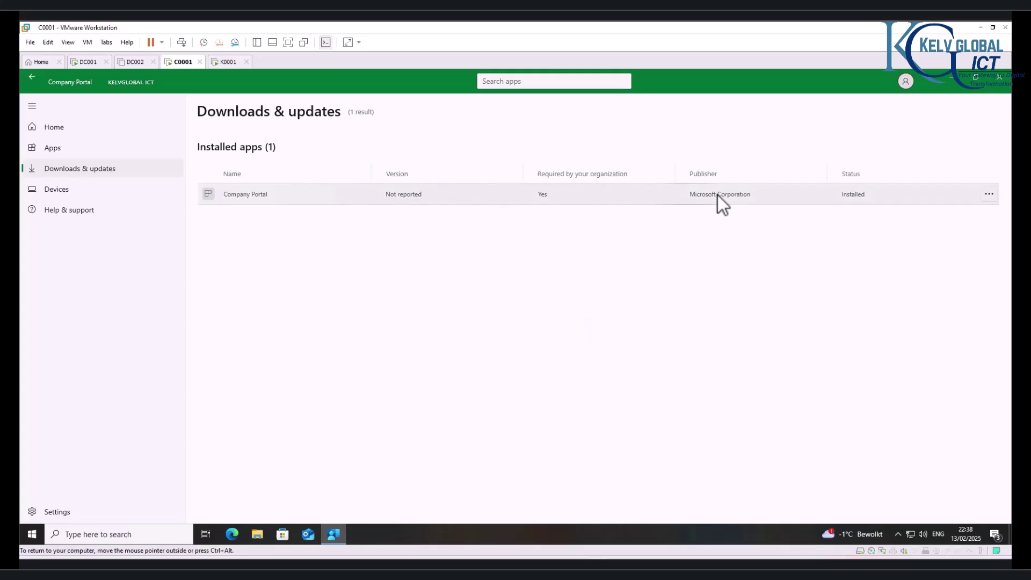
click(54, 148)
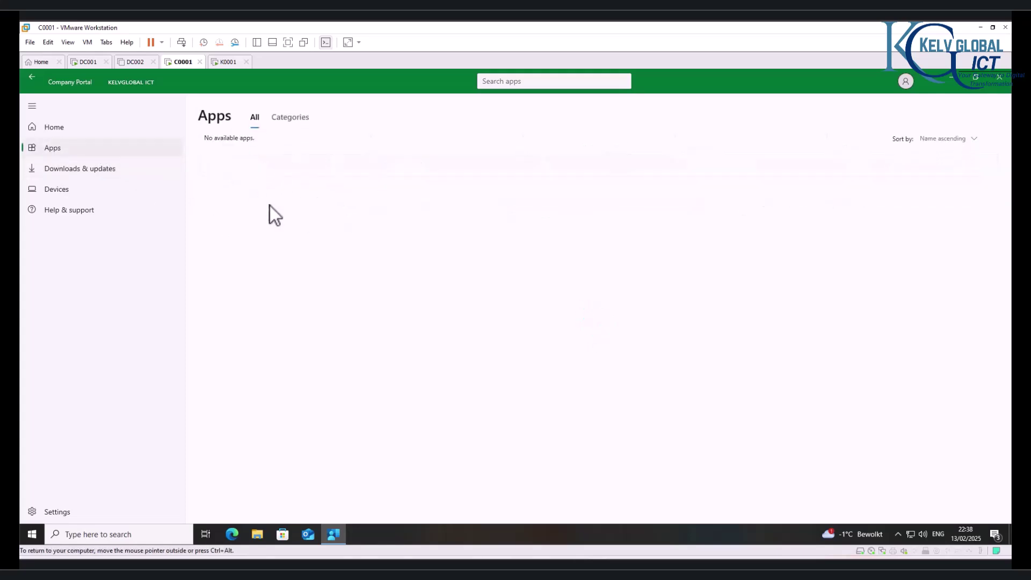